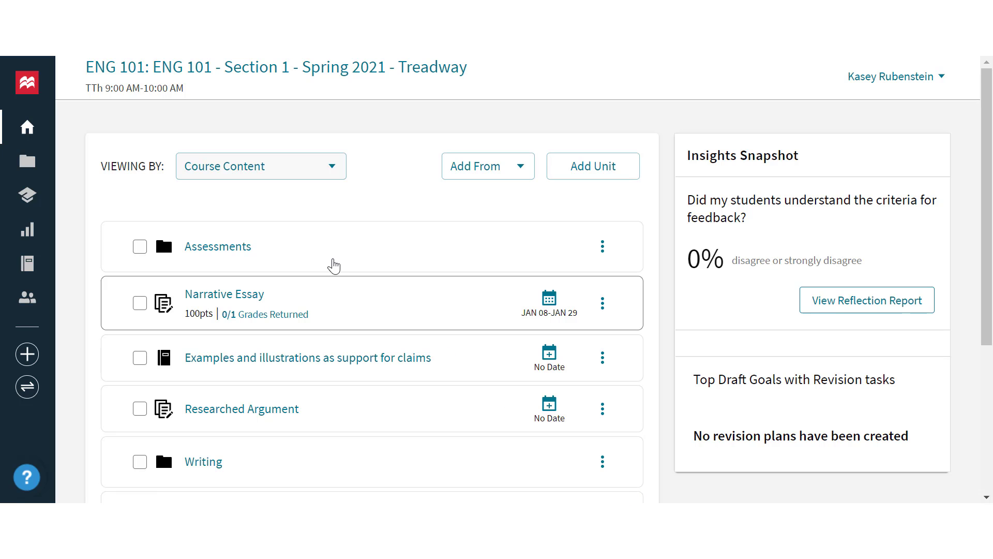
Step: From Assessments, set Chapter 1 Assessment to Assign to students
click(241, 253)
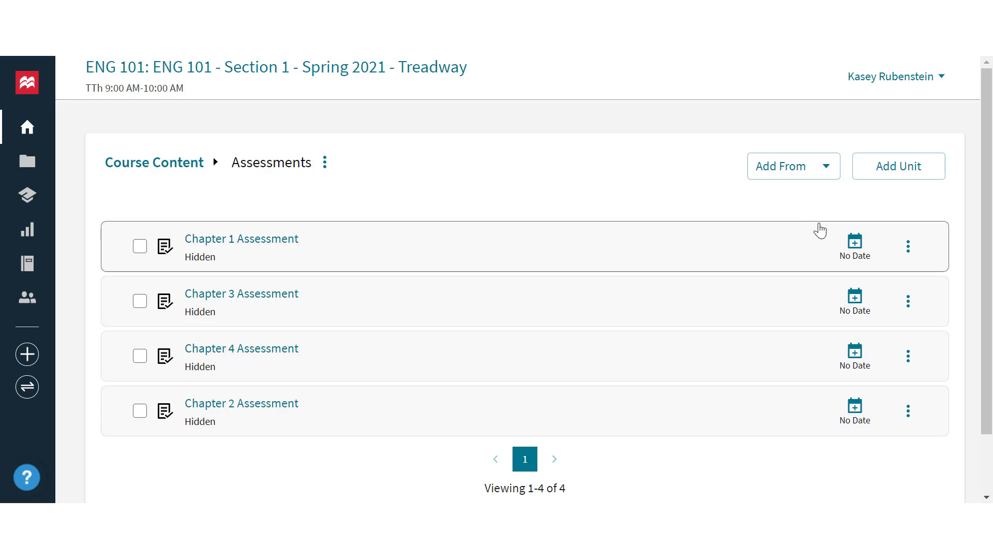
click(854, 243)
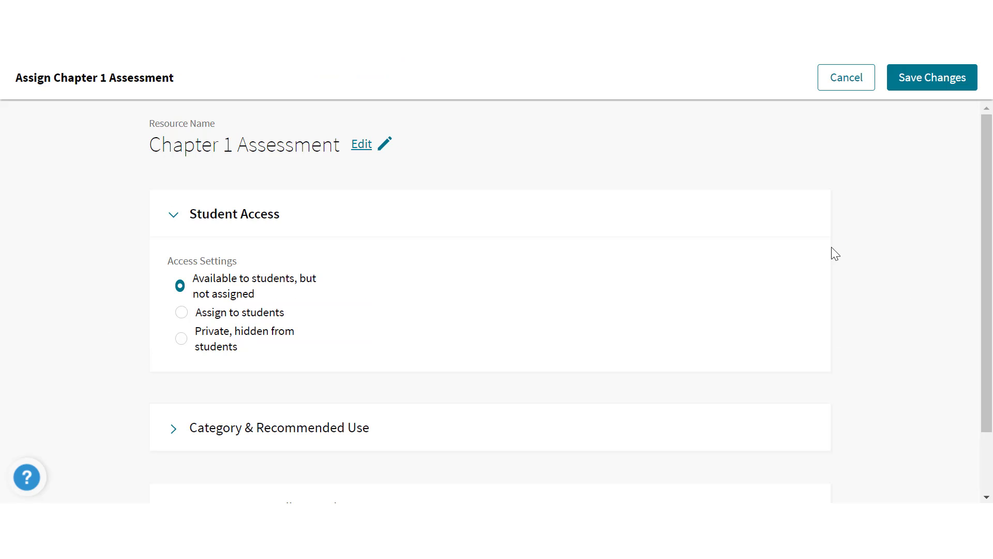
click(182, 312)
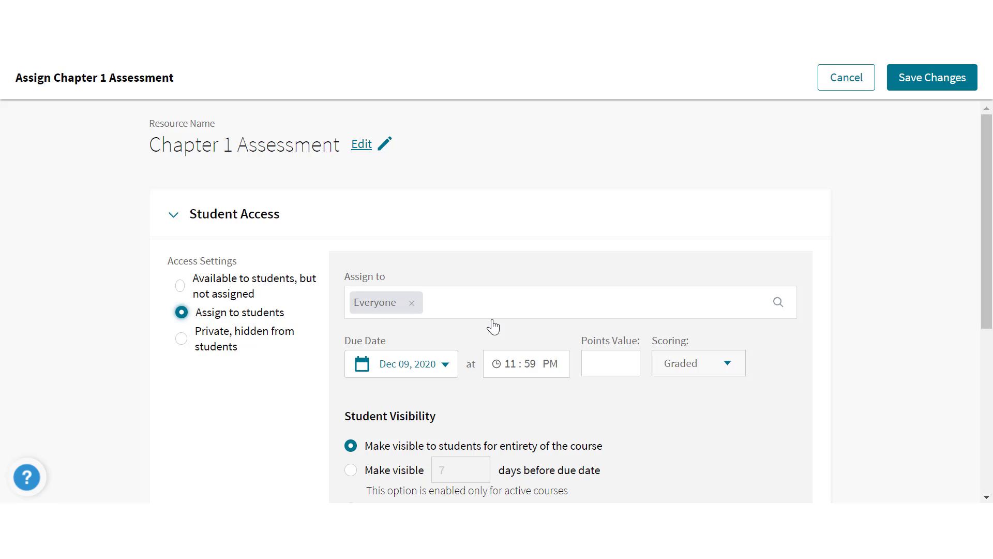
Step: Enter 25 points, review Category & Recommended Use, and save the assignment settings
click(606, 363)
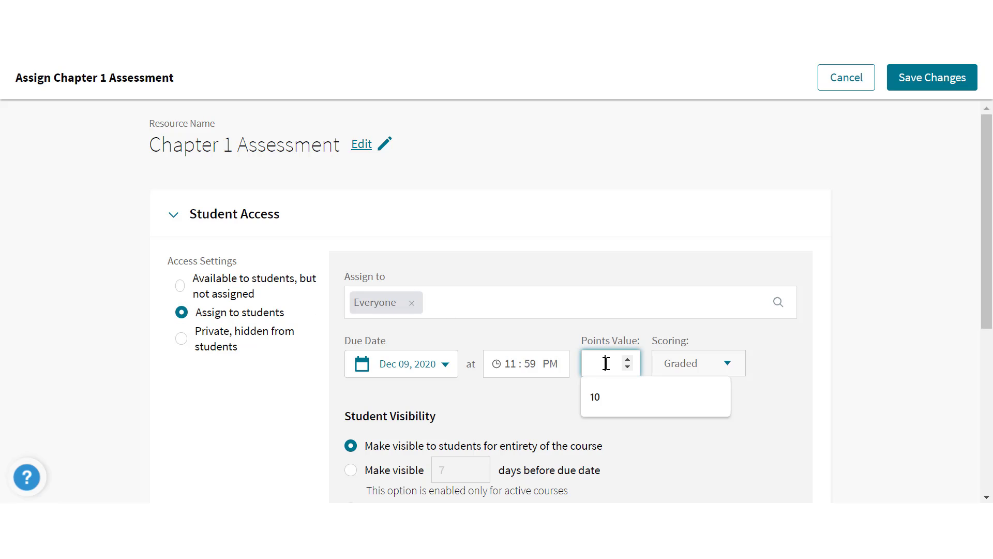
text(25)
click(625, 397)
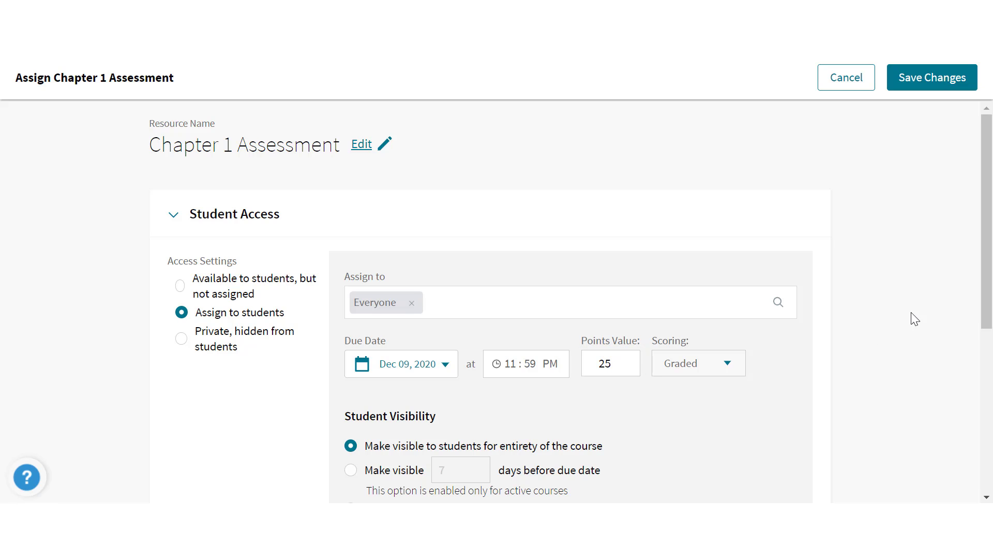
drag(984, 272, 985, 438)
click(526, 370)
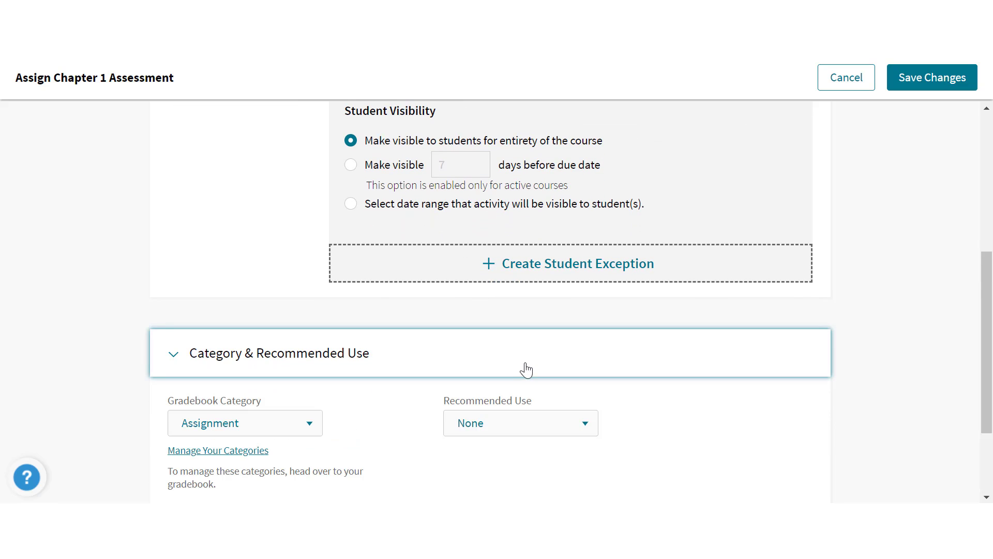
drag(989, 355, 990, 385)
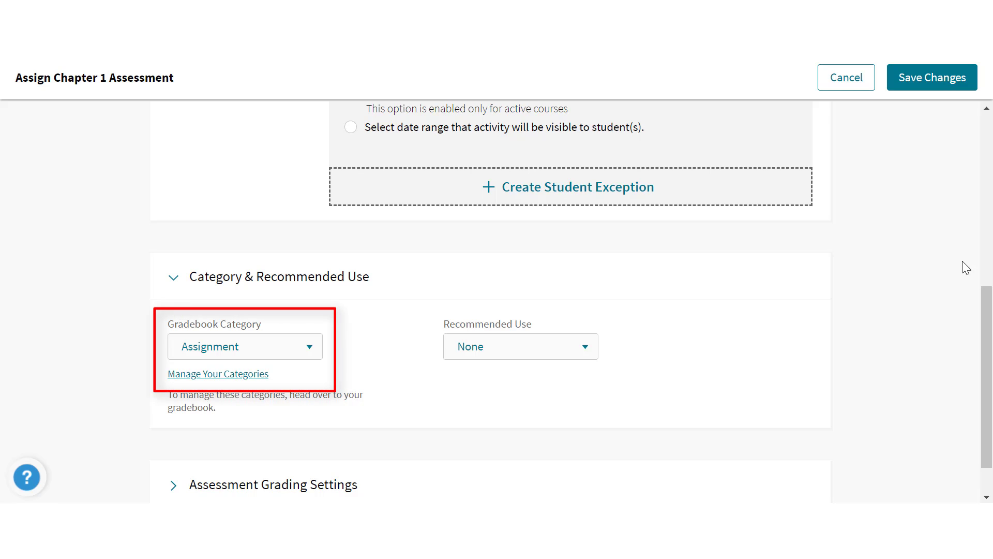
click(918, 84)
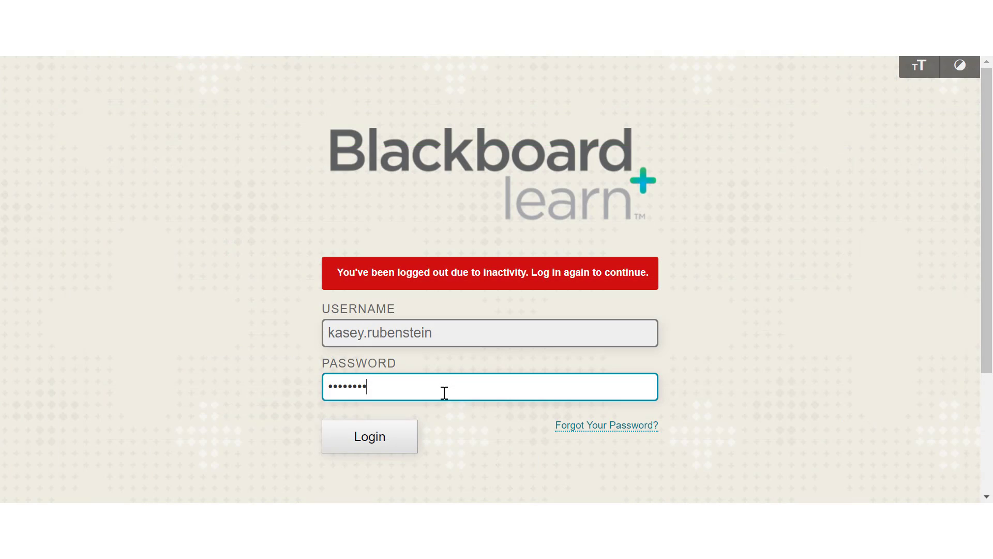
Step: Log into Blackboard, enter Blackboard Demo Course and show its Content area with the add menu
click(397, 442)
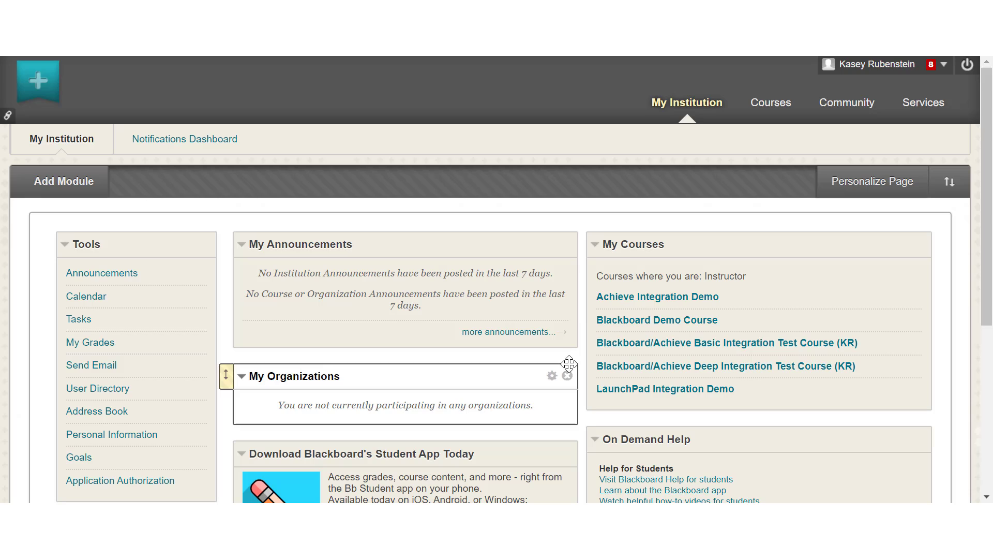
click(623, 328)
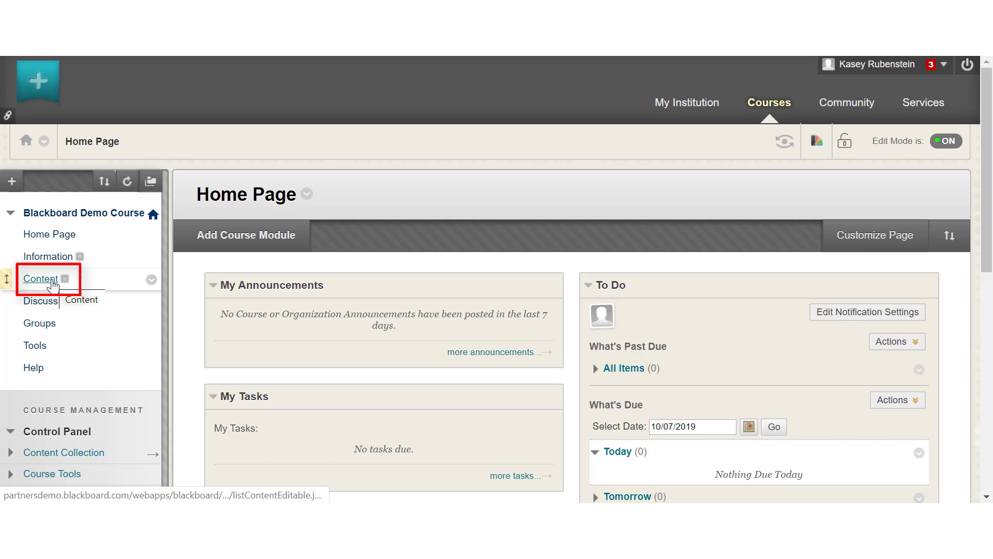
click(54, 284)
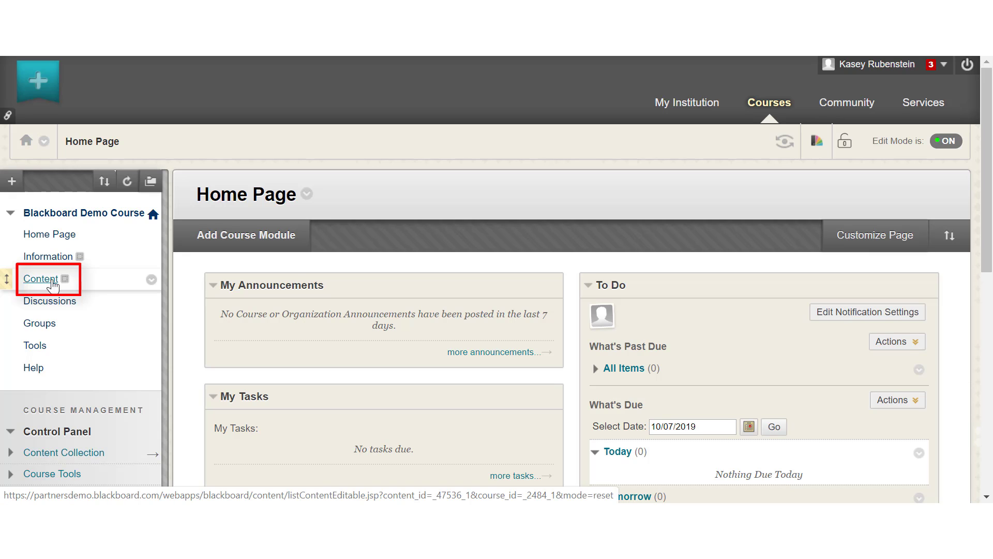
click(54, 284)
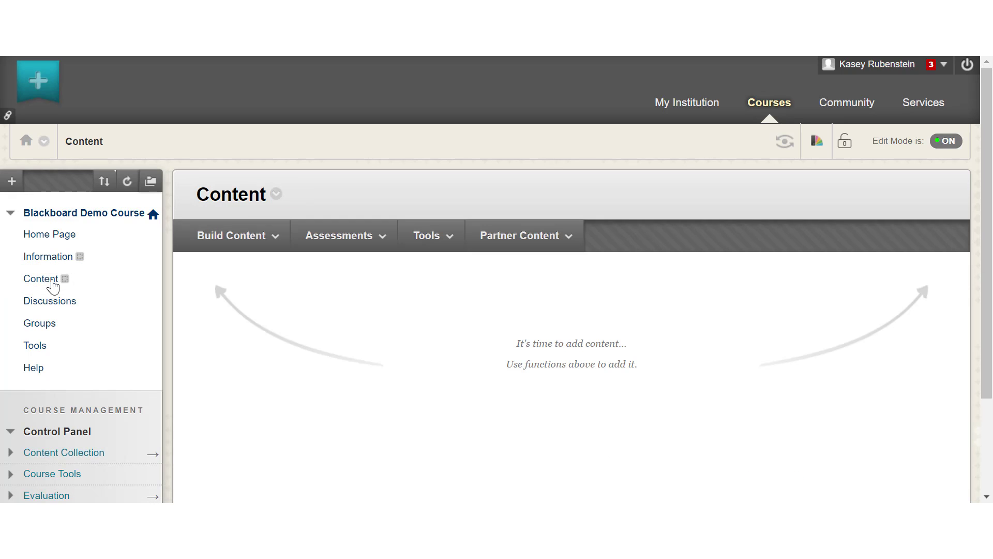
click(12, 181)
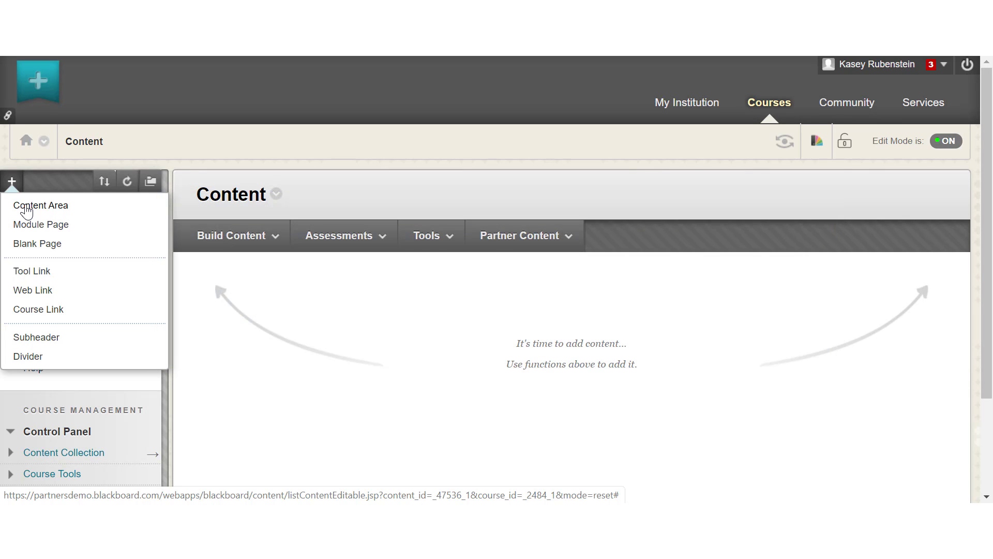
Step: Reach Add Macmillan Learning Content via Partner Content > Content Market and the achievebaseurl link
click(303, 309)
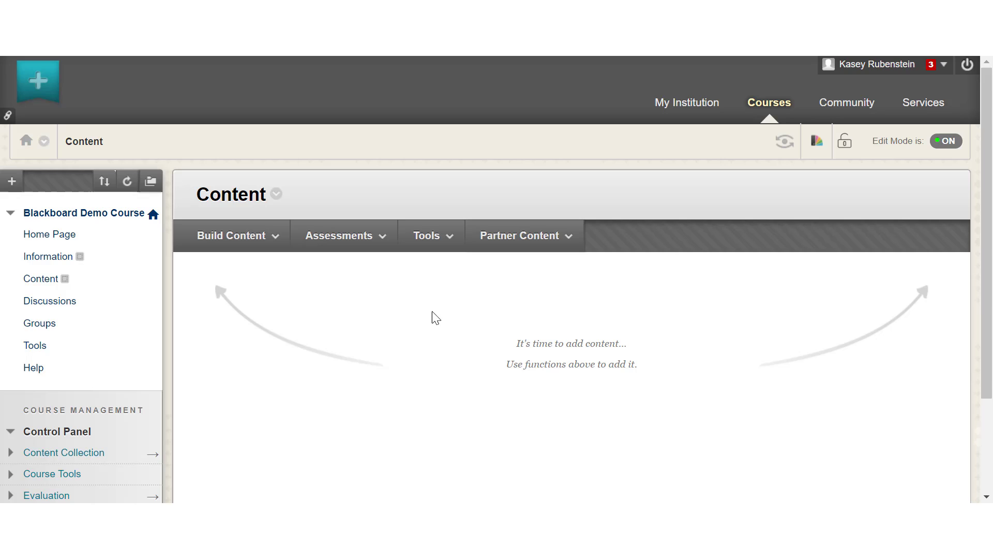
click(564, 243)
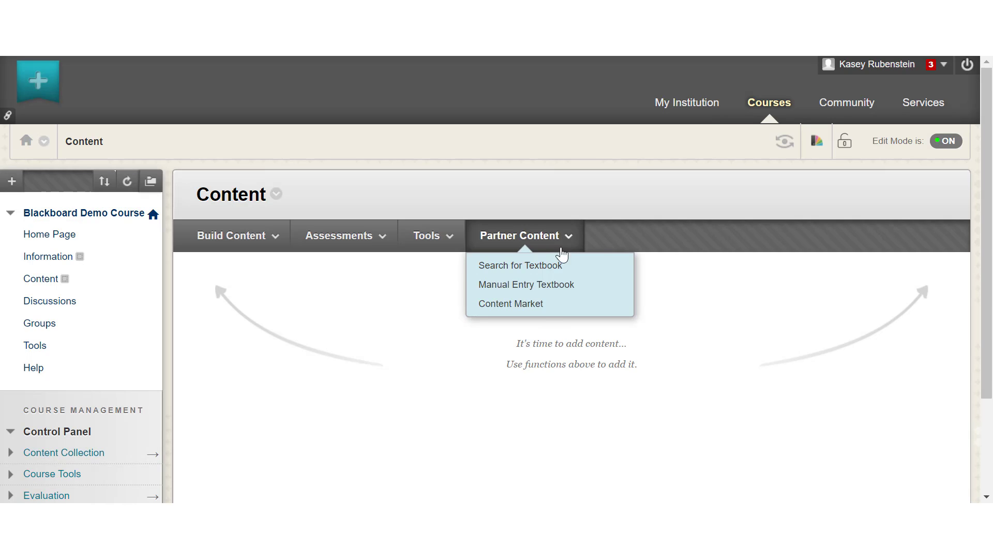
click(541, 311)
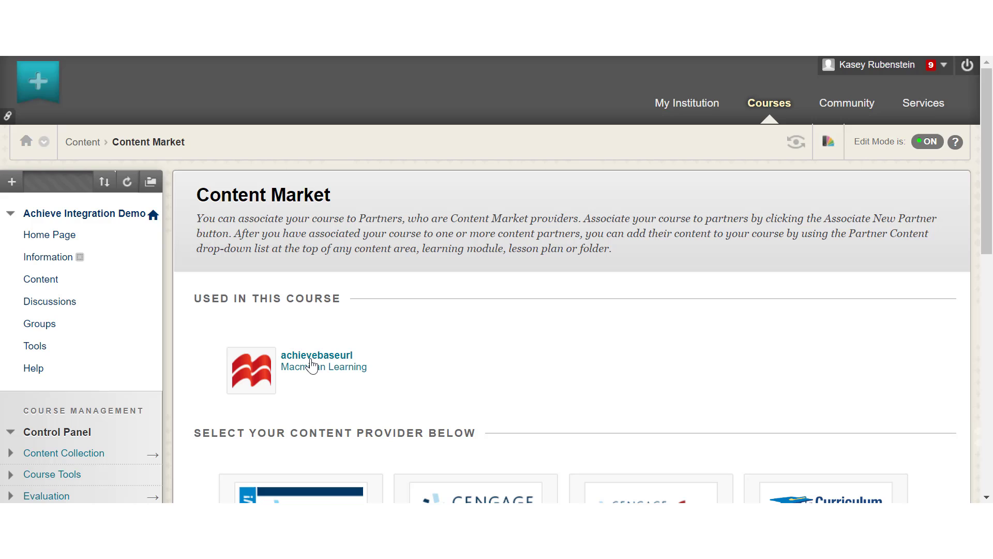
click(309, 359)
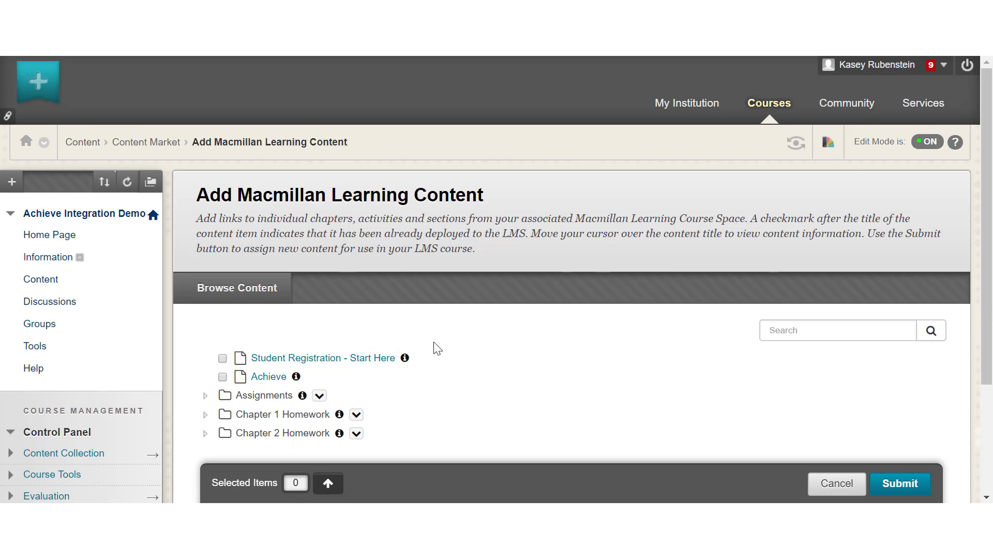
scroll(446, 344, down, 1)
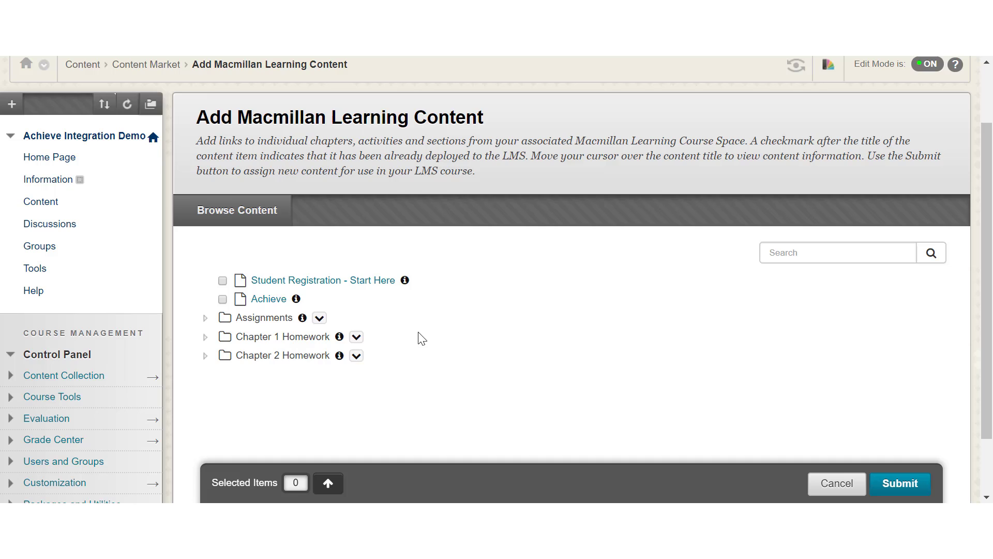
Step: Expand the Assignments folder to reveal the five Achieve chapter assignments
click(206, 318)
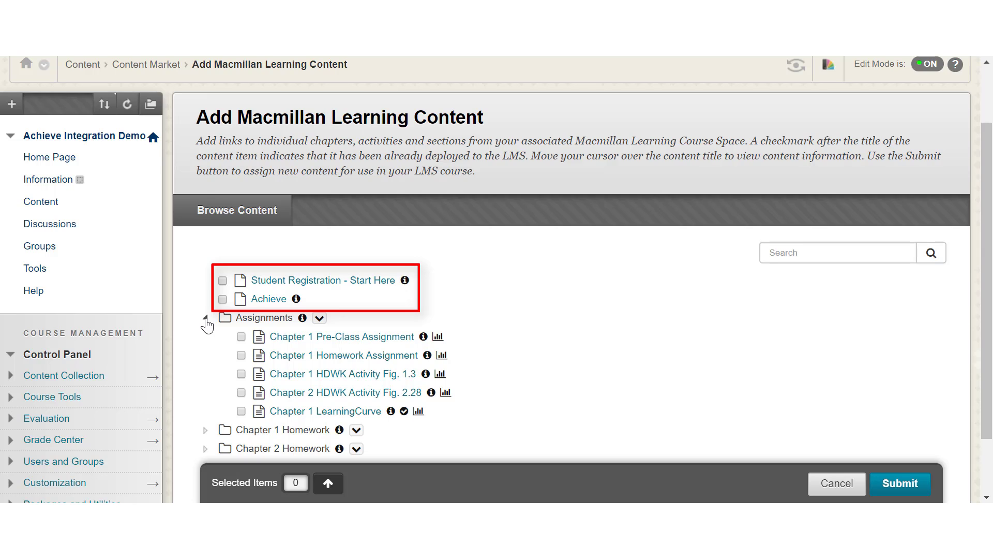
Step: Select Chapter 1 Pre-Class Assignment and submit it for linking to /Content
click(241, 337)
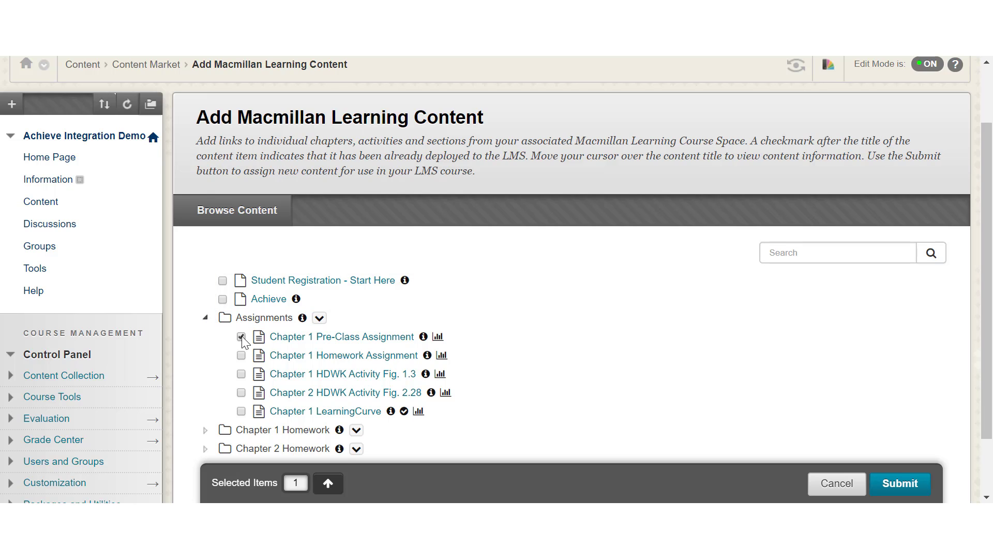
click(898, 487)
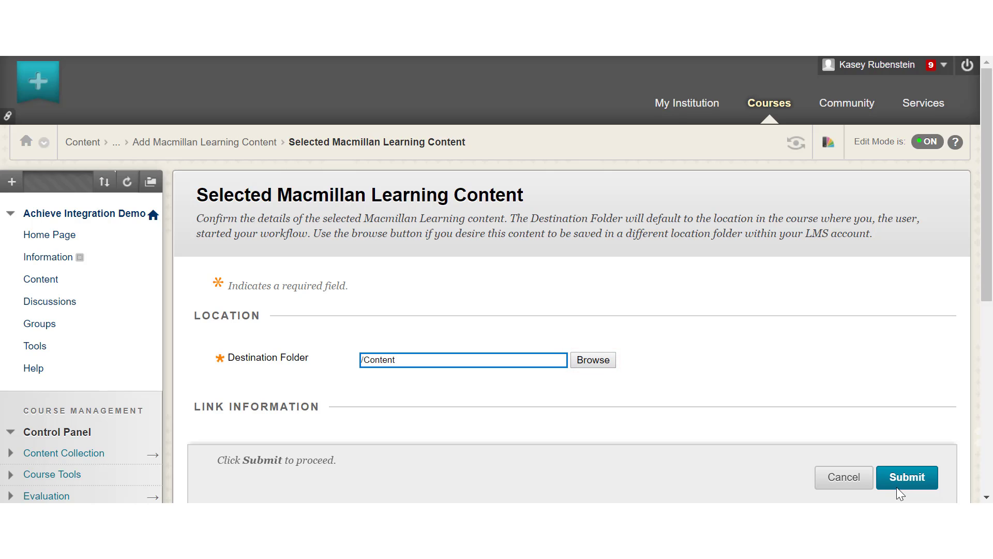
scroll(857, 368, down, 1)
scroll(884, 350, down, 2)
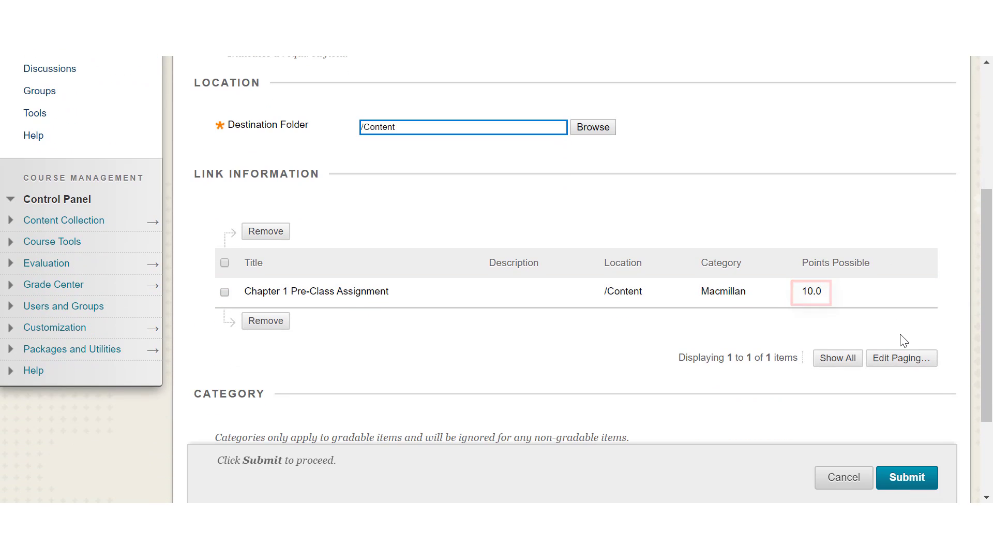
scroll(902, 340, down, 1)
scroll(902, 340, down, 1)
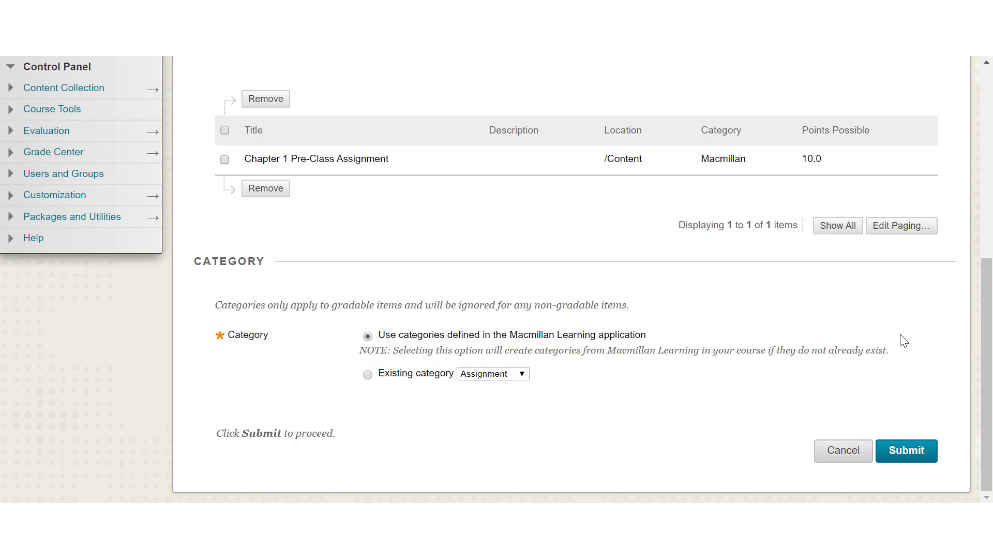
Step: Confirm the link so Chapter 1 Pre-Class Assignment is added to Content with a success message
click(911, 452)
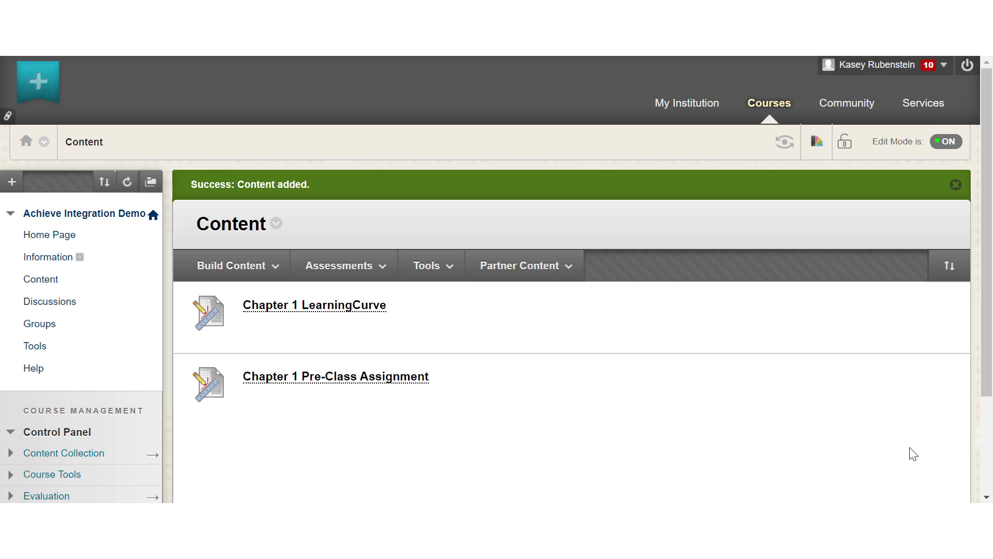
scroll(269, 454, down, 3)
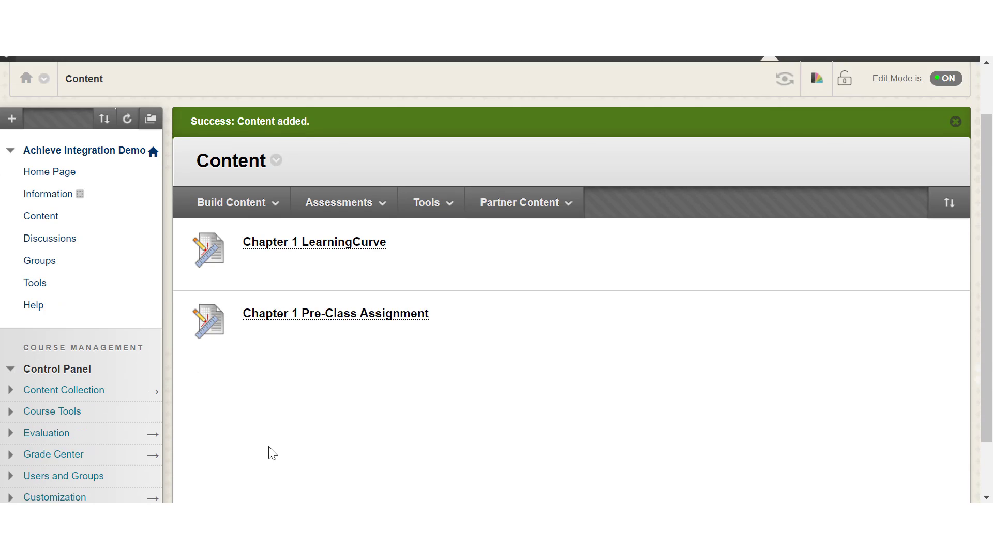
Step: Expand Grade Center in the Control Panel and go to Full Grade Center
click(28, 392)
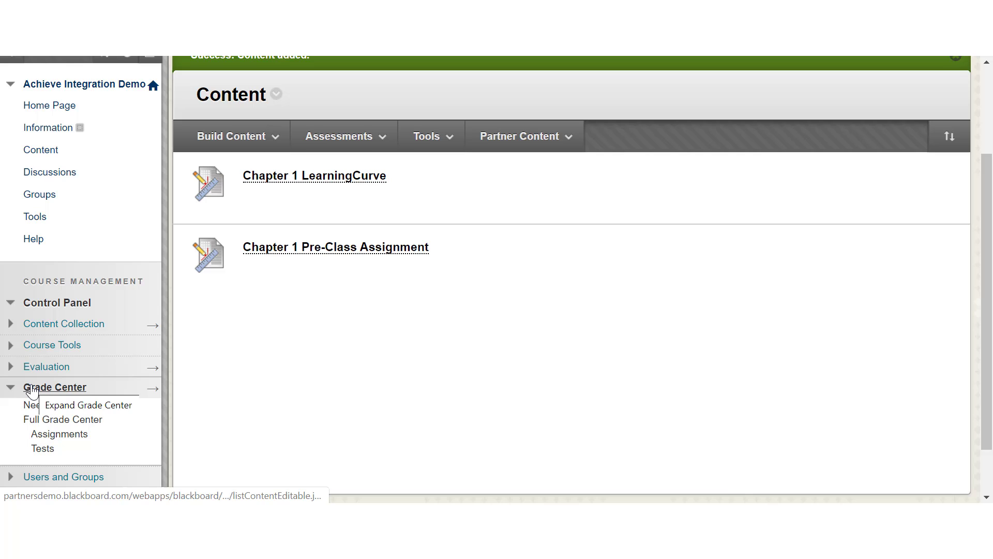
click(51, 423)
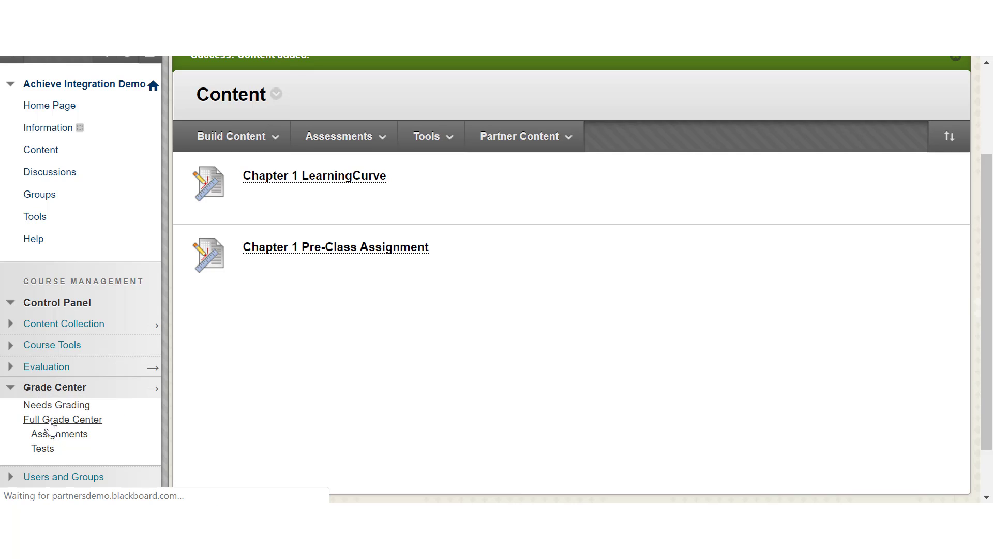